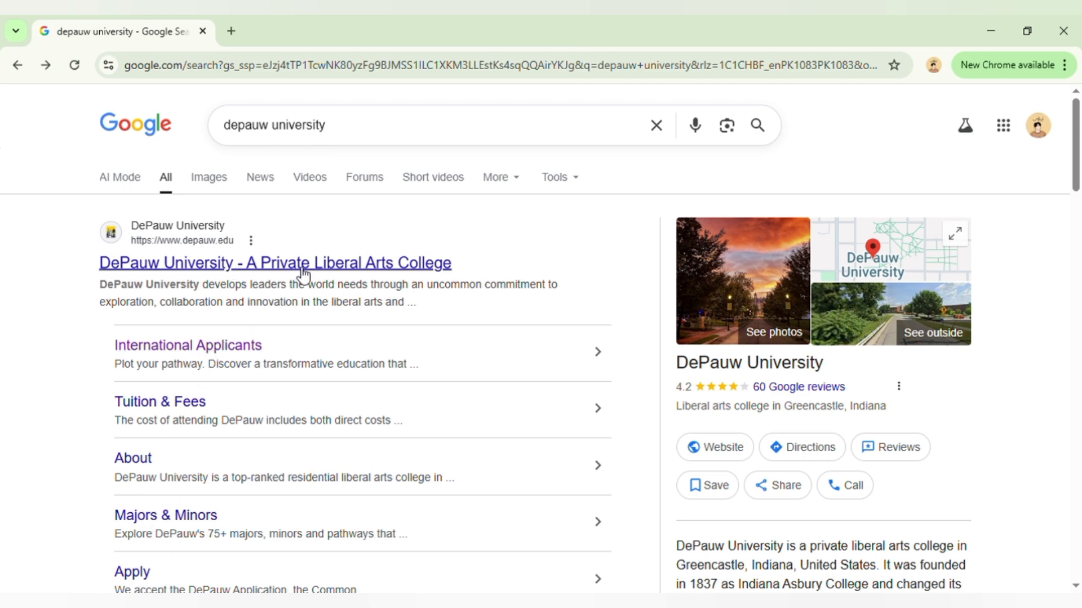
- Open the DePauw University website from the search results and go through its admission pages to the Common Application option
left_click(241, 272)
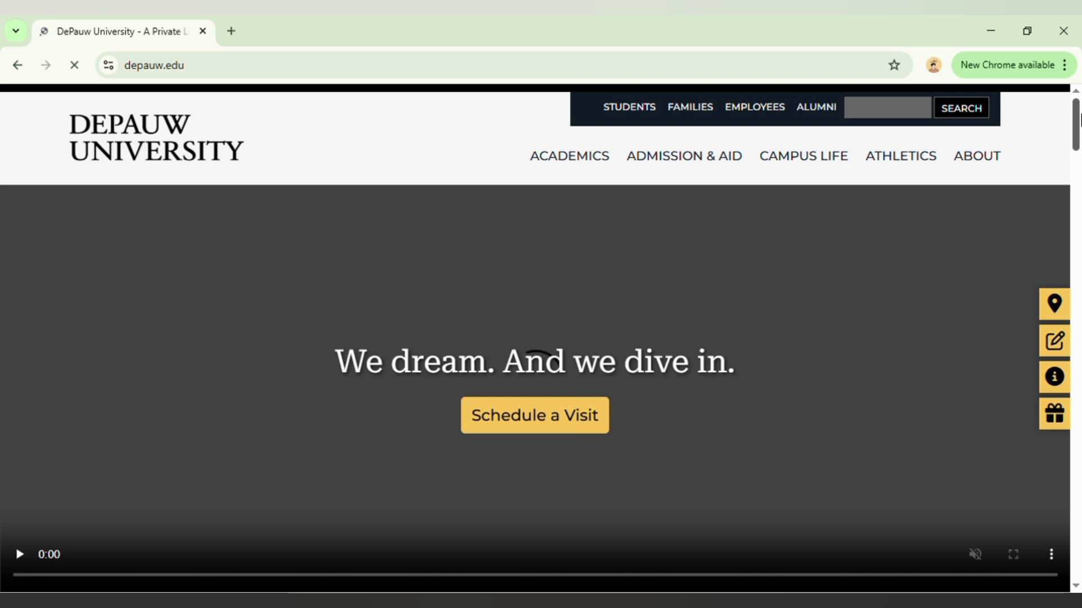
scroll(1080, 147, "down", 4)
mouse_move(1080, 146)
left_mouse_down()
mouse_move(1080, 547)
mouse_move(1080, 110)
mouse_move(1080, 163)
left_mouse_up()
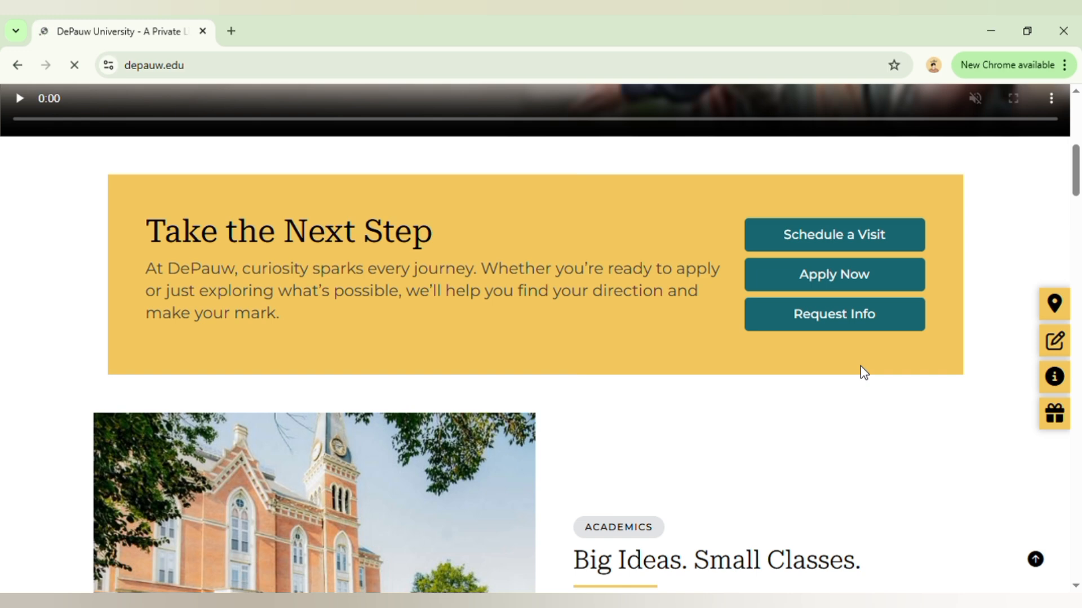
mouse_move(1079, 221)
left_mouse_down()
mouse_move(1079, 183)
mouse_move(1078, 238)
left_mouse_up()
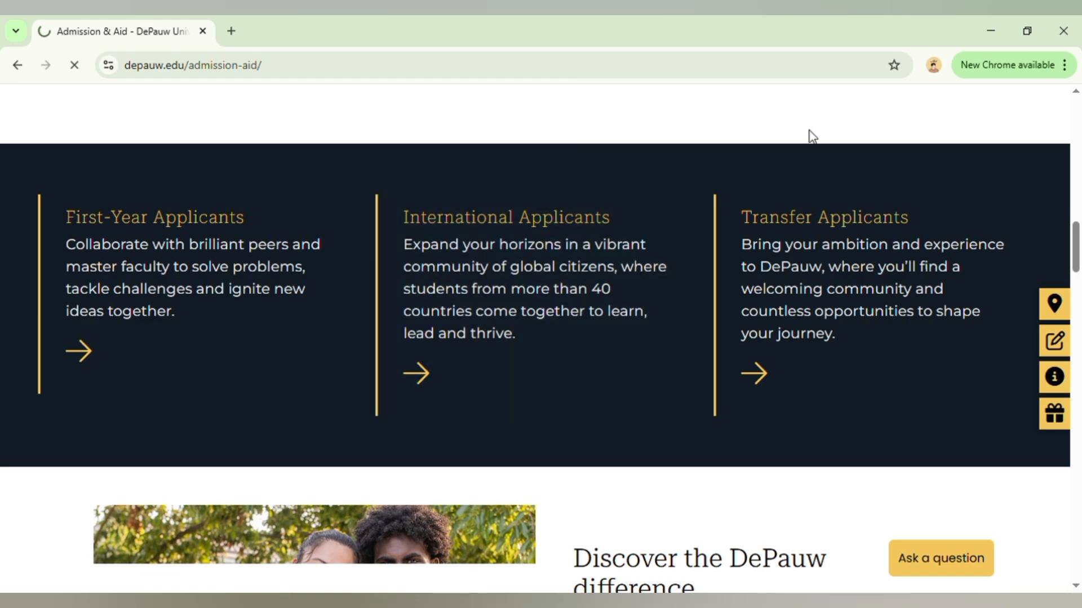
left_click_drag(1076, 239, 1078, 434)
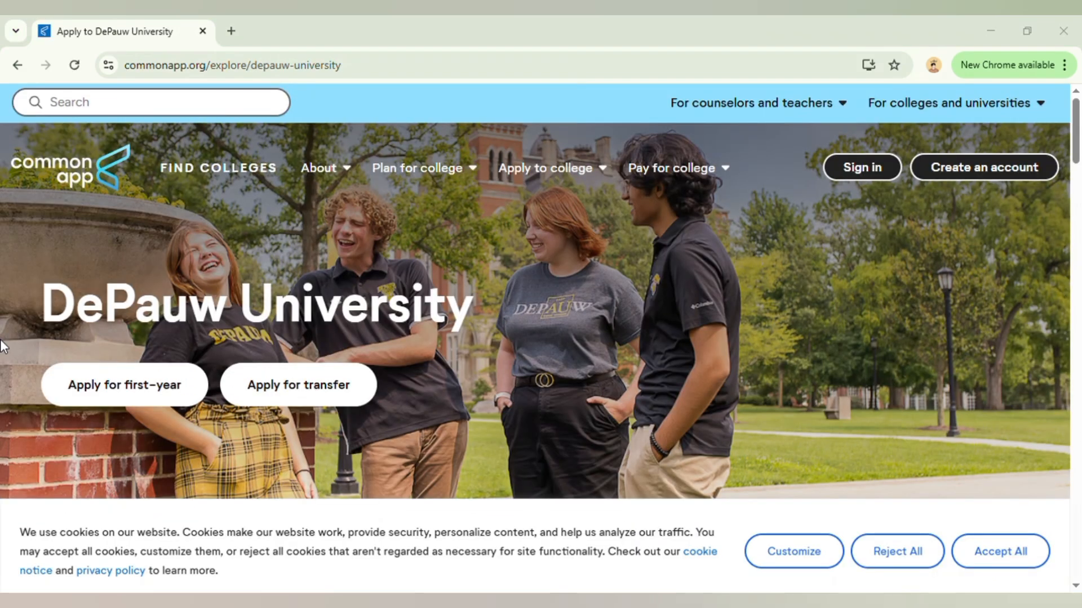
- Reject all cookies on DePauw's Common App page and open the first-year application's sign-in form
left_click(20, 66)
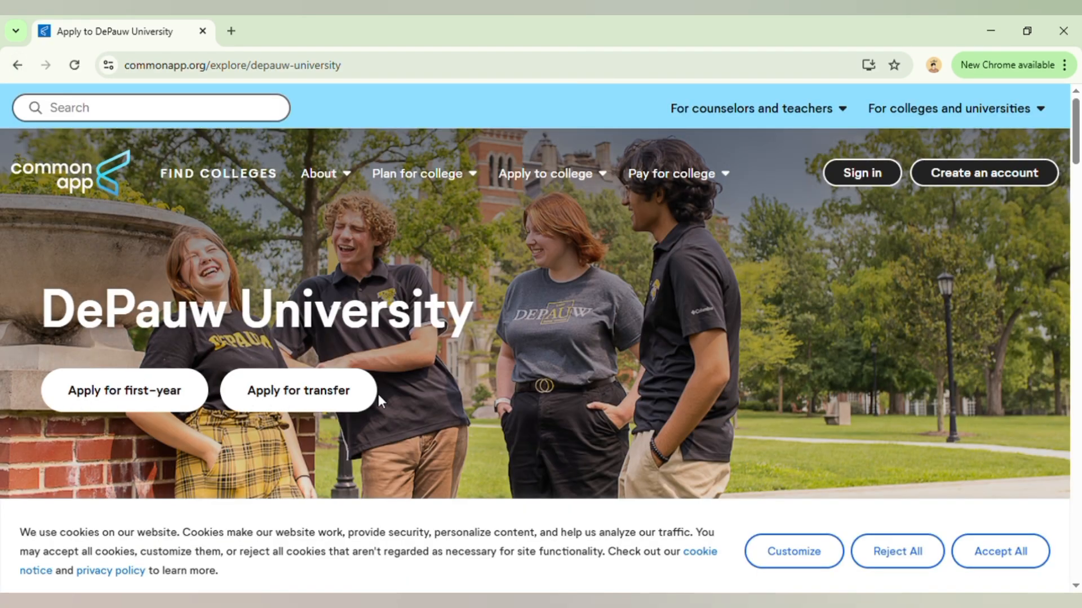
left_click(874, 564)
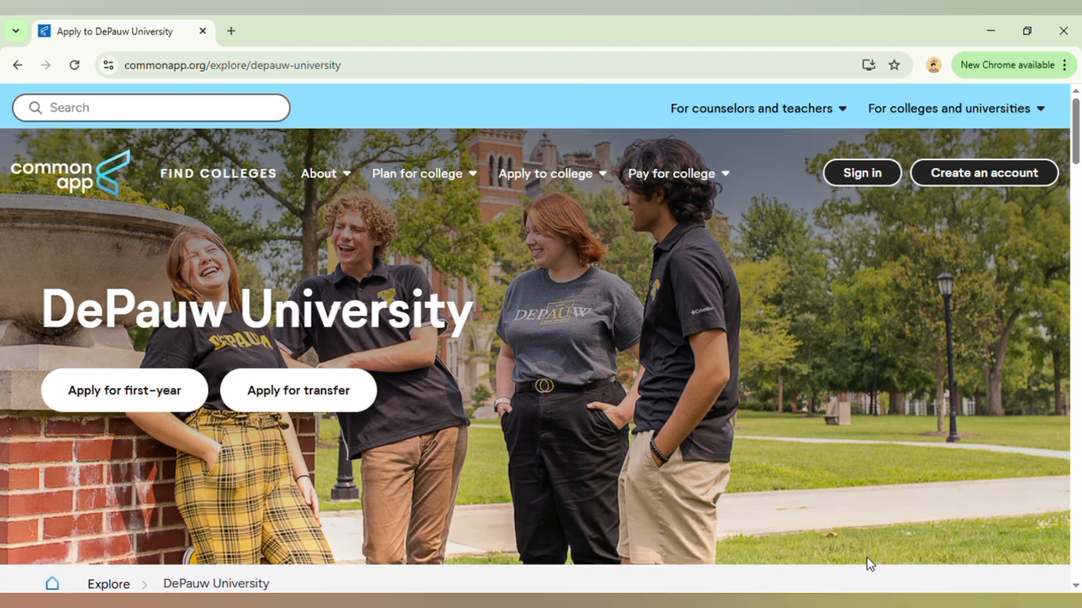
left_click(64, 397)
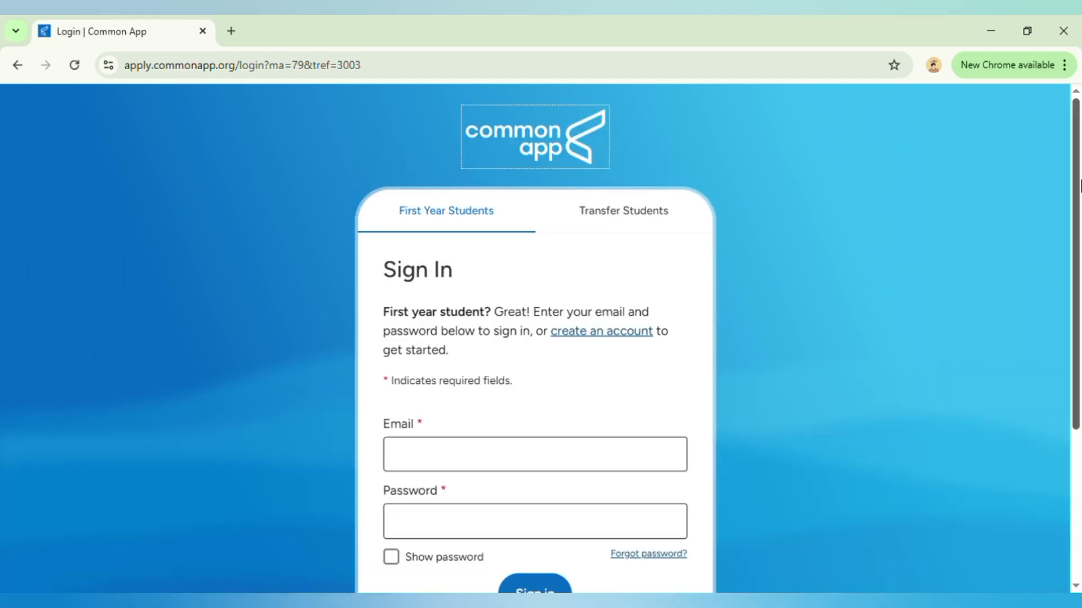
left_click_drag(1080, 186, 1080, 253)
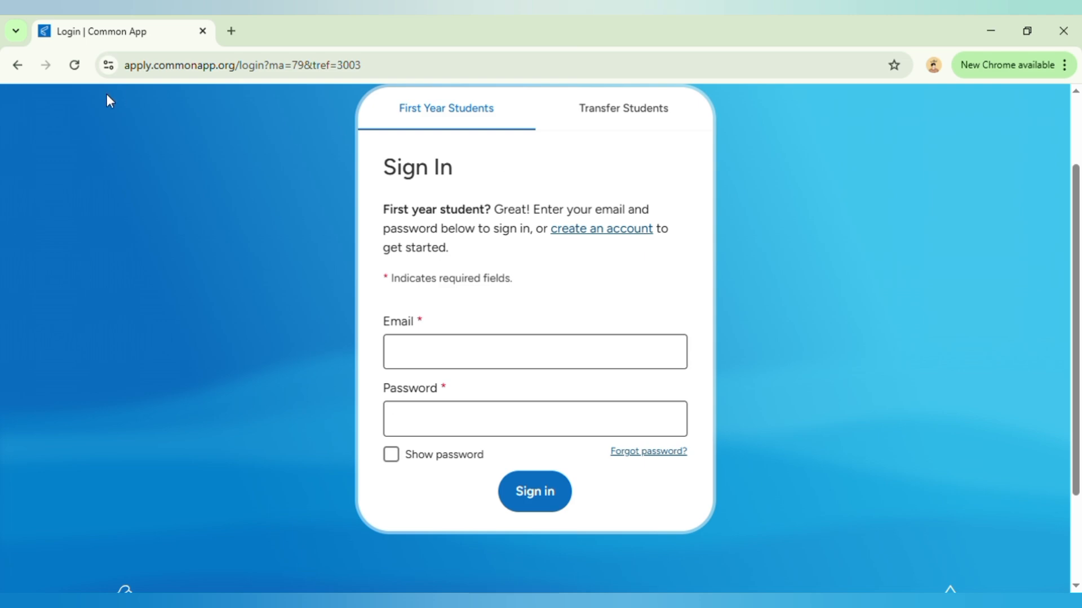
- Return to DePauw's Apply page, open the DePauw Application and choose to create an account as a first-time user
left_click(19, 65)
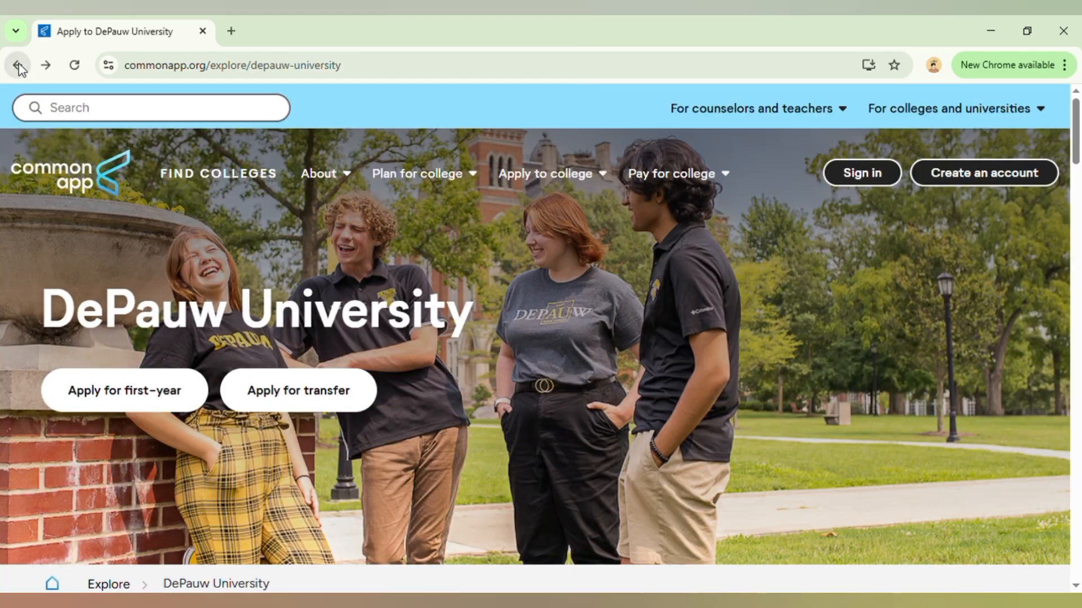
left_click(18, 65)
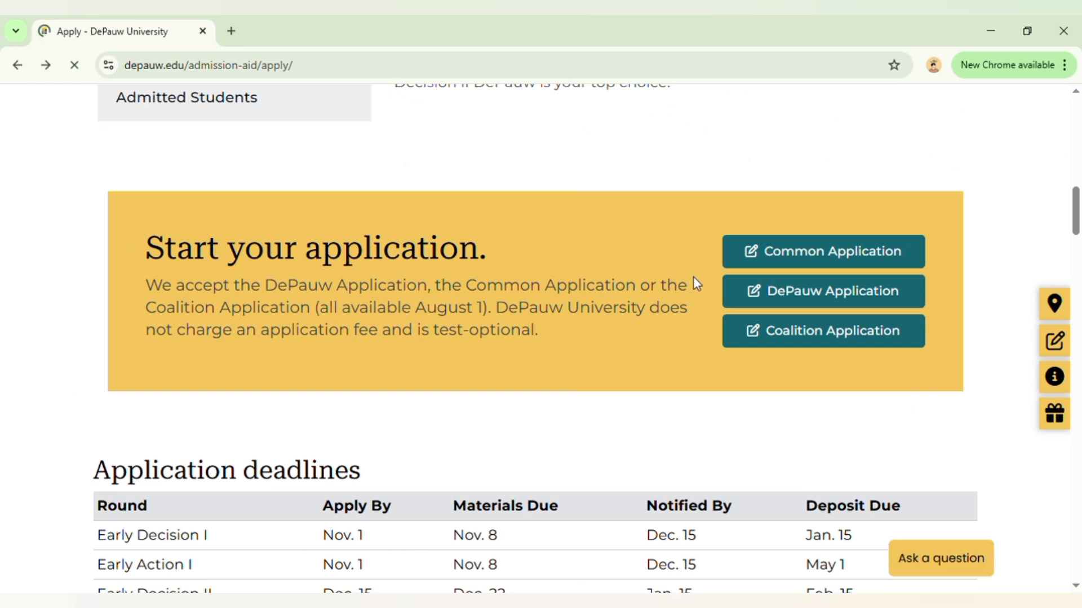
left_click(749, 301)
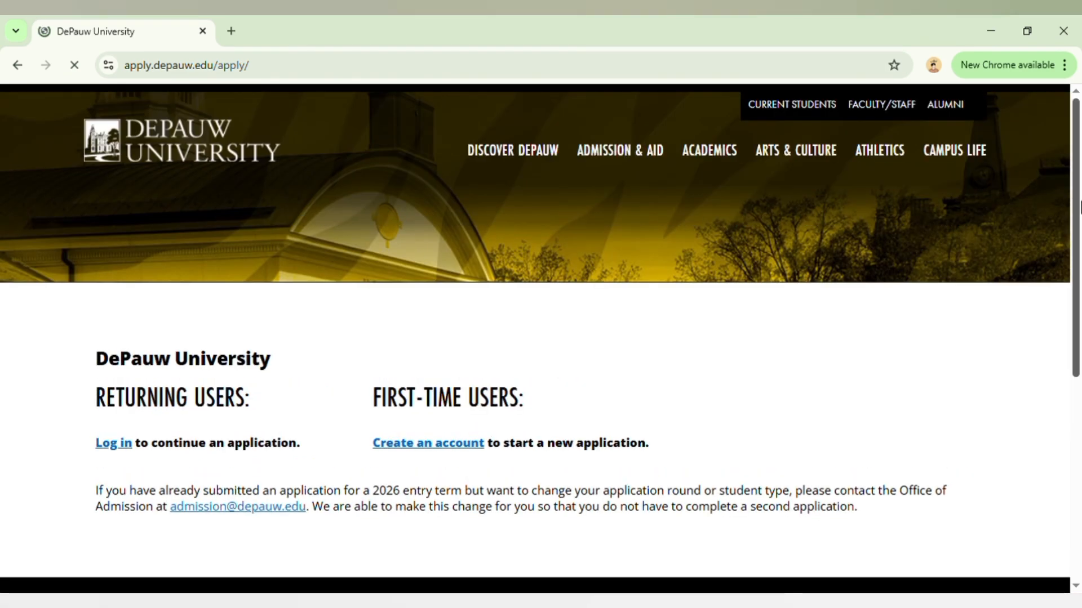
scroll(1079, 256, "down", 2)
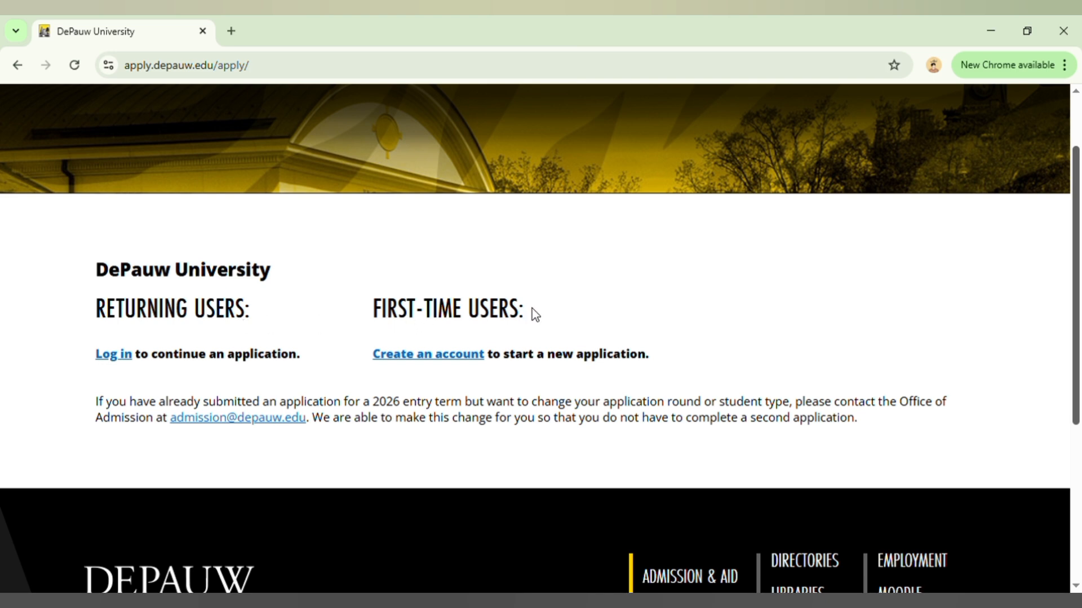
left_click(380, 356)
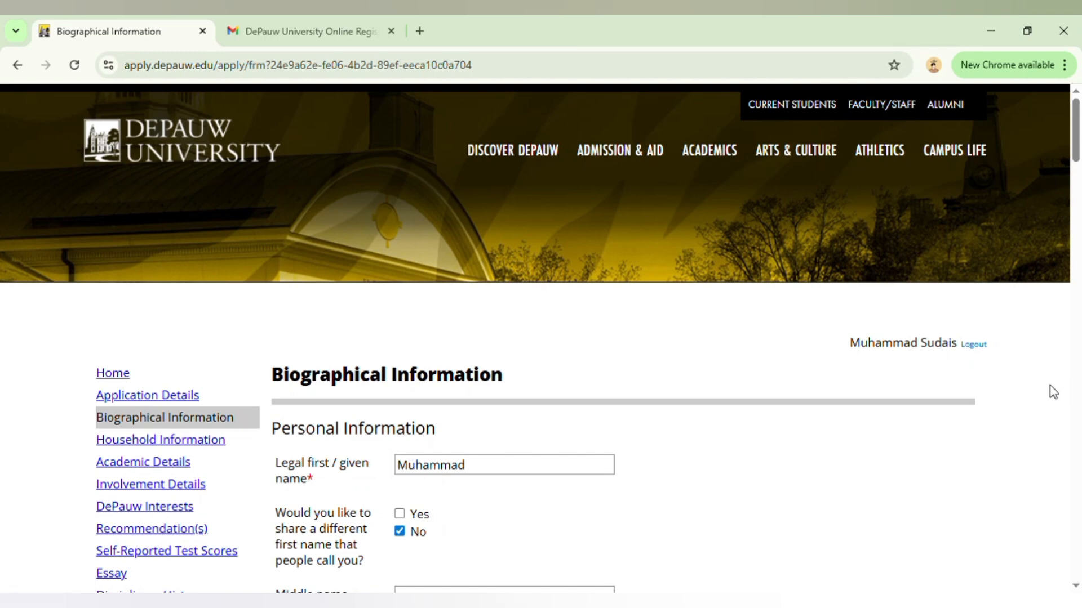
- Review the Biographical Information form from the personal details to the visa type, and continue to the Household Information section
scroll(1078, 131, "down", 1)
mouse_move(1078, 131)
left_mouse_down()
mouse_move(1078, 159)
mouse_move(1078, 150)
left_mouse_up()
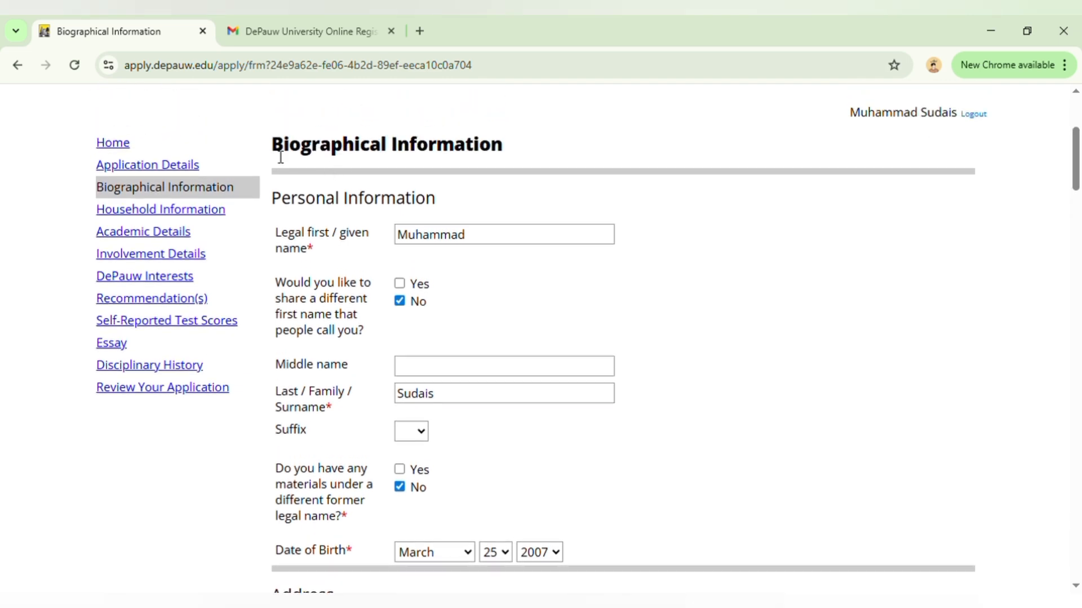
left_click_drag(272, 157, 464, 164)
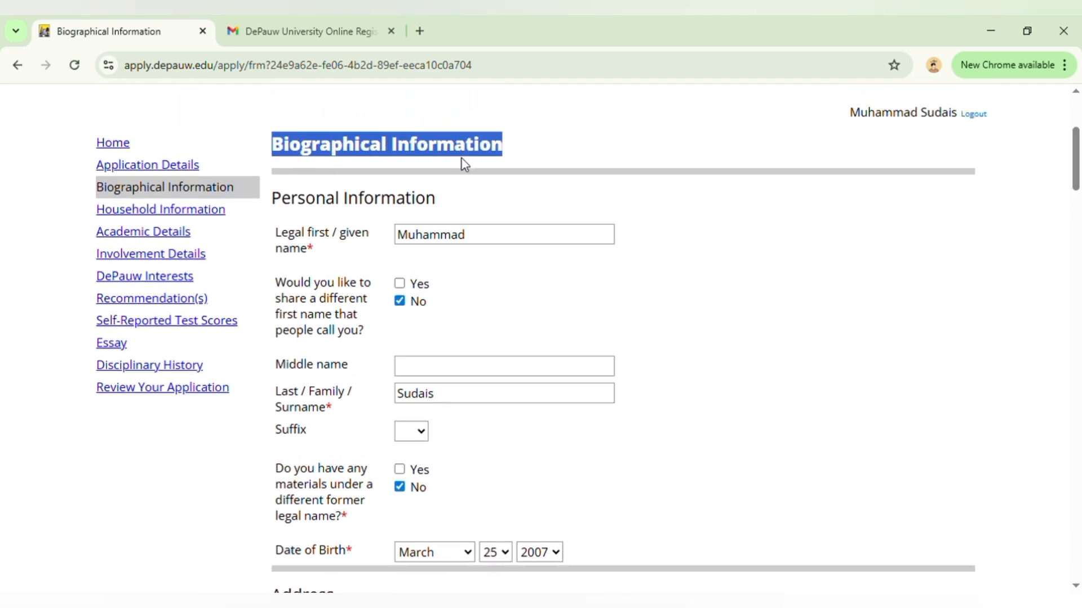
left_click(681, 147)
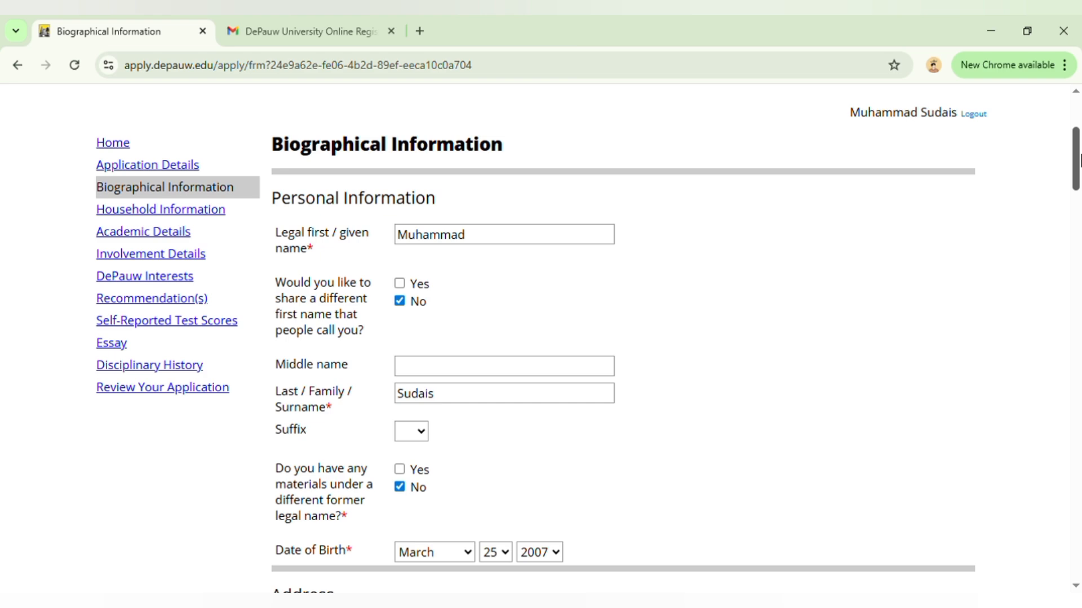
scroll(1079, 163, "down", 1)
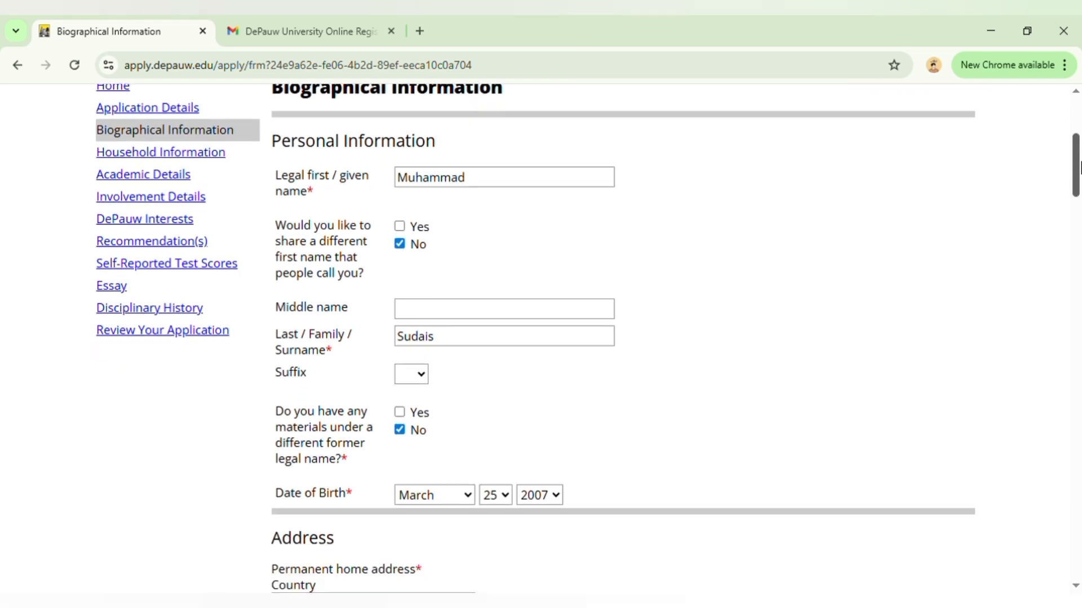
left_click_drag(1078, 166, 1079, 503)
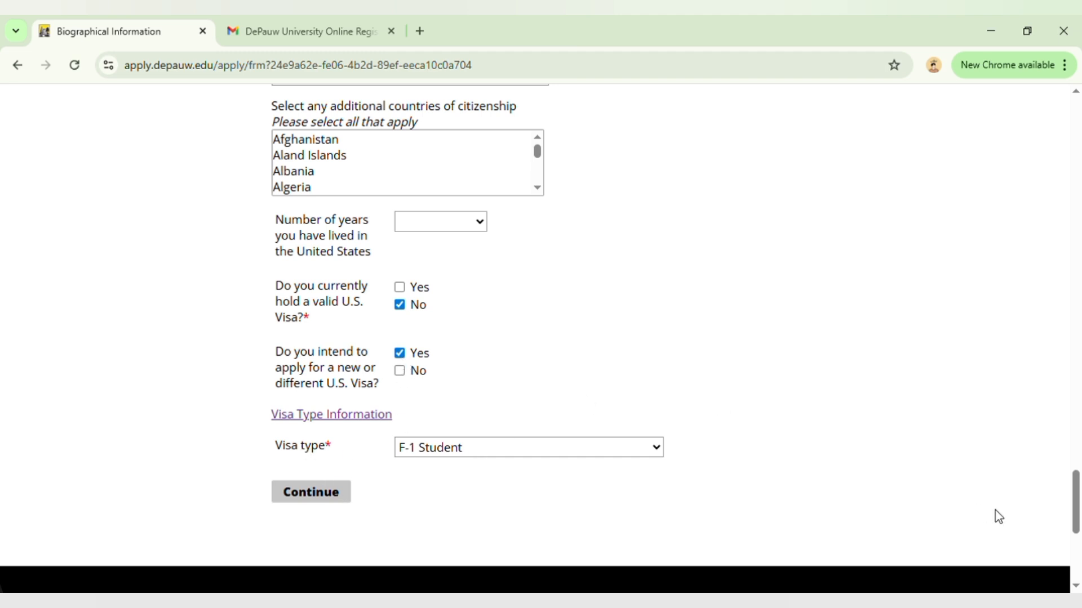
scroll(1074, 514, "up", 3)
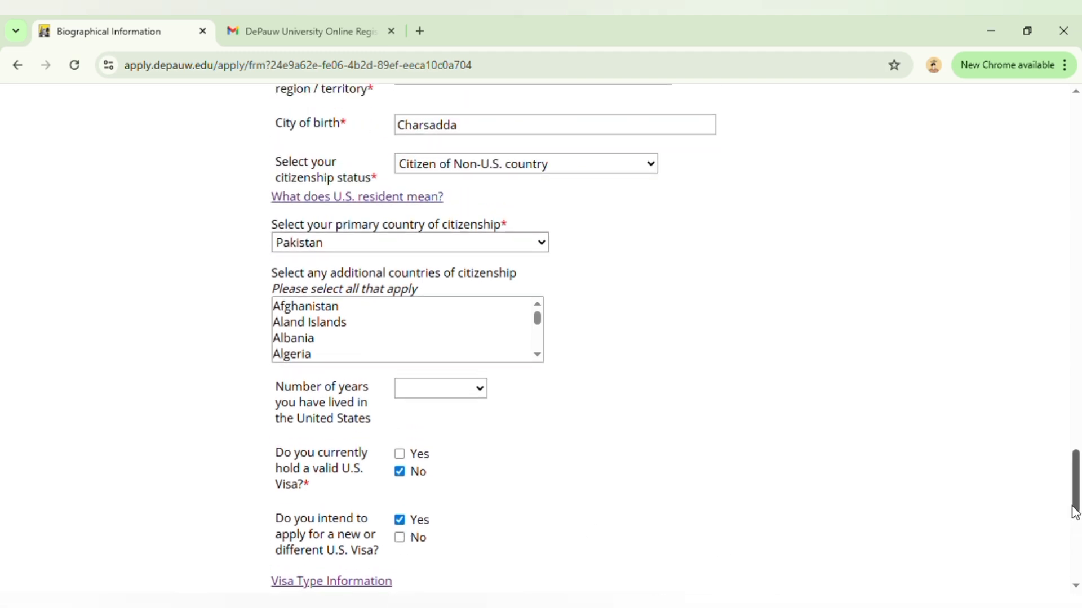
left_click_drag(1074, 510, 1076, 496)
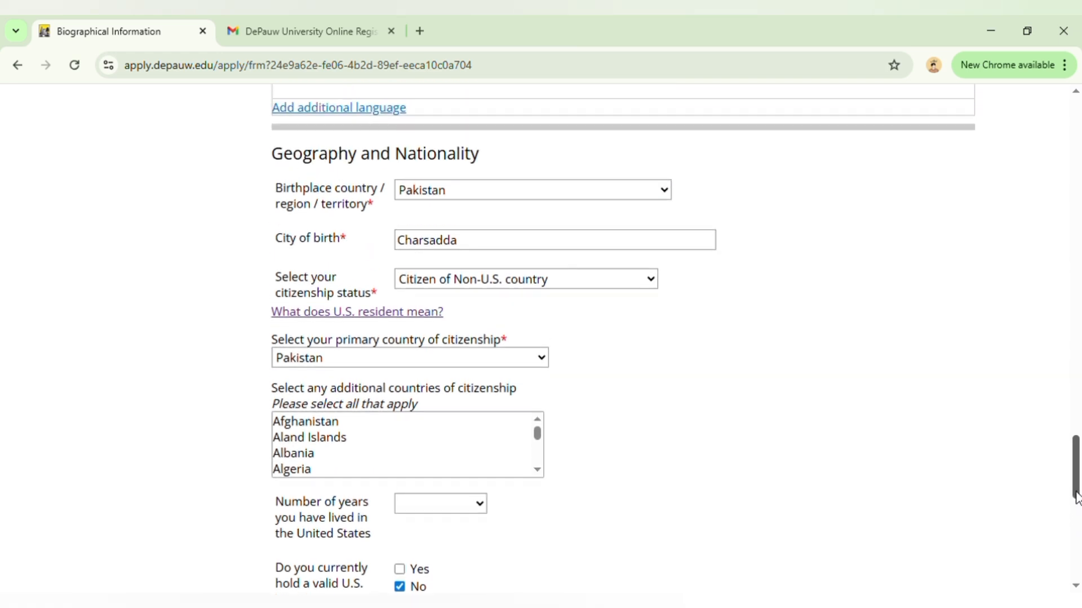
scroll(428, 341, "down", 8)
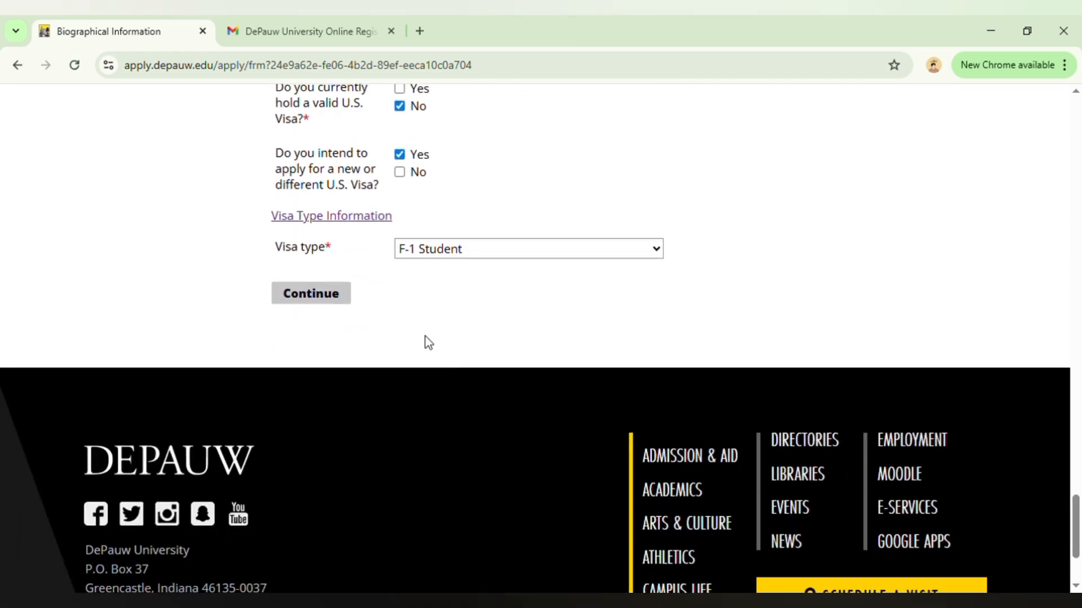
left_click(289, 300)
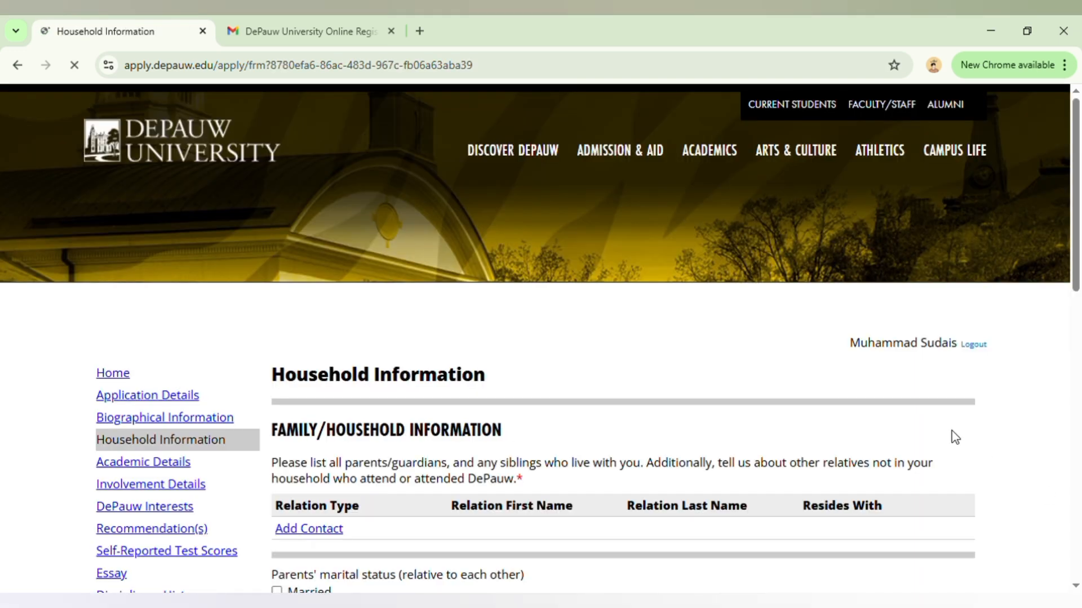
- Examine the Household Information form's family contacts, parents' marital status, children and first-generation college student questions
scroll(1079, 236, "down", 2)
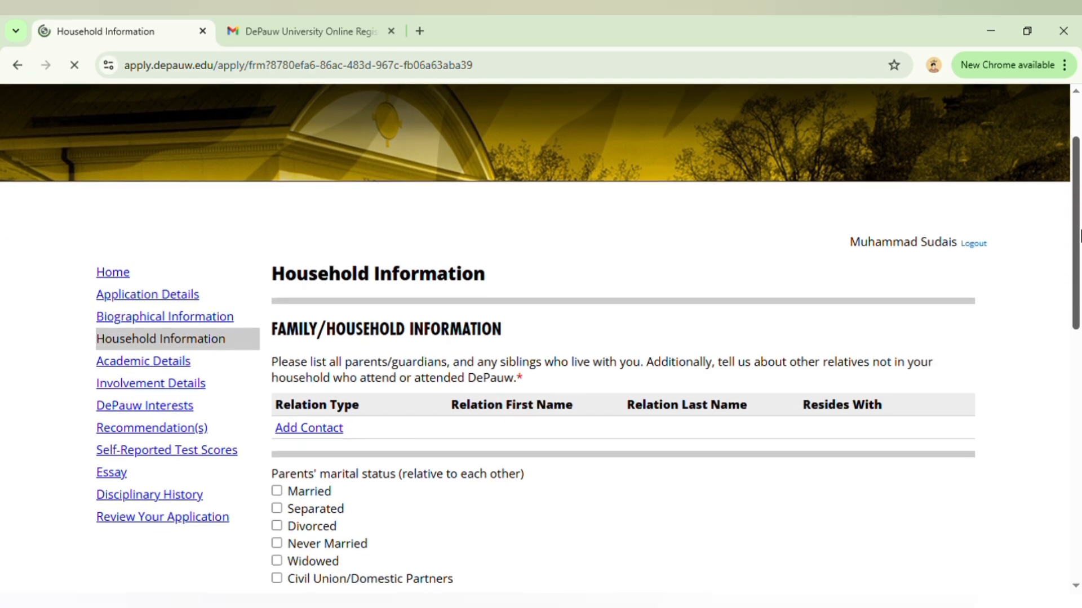
left_click_drag(1078, 236, 1078, 258)
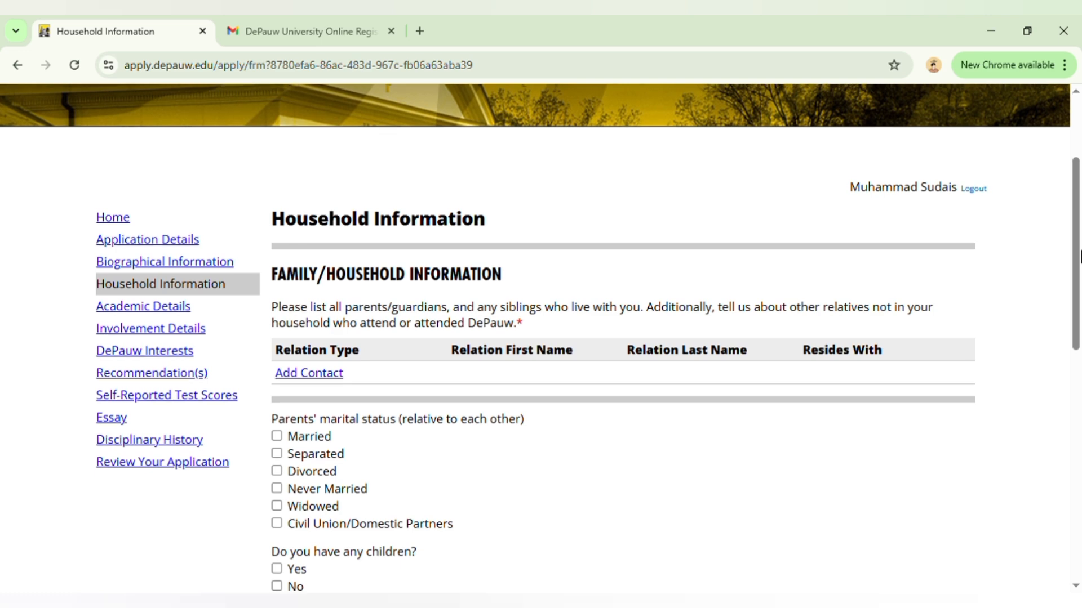
left_click_drag(1078, 257, 1080, 354)
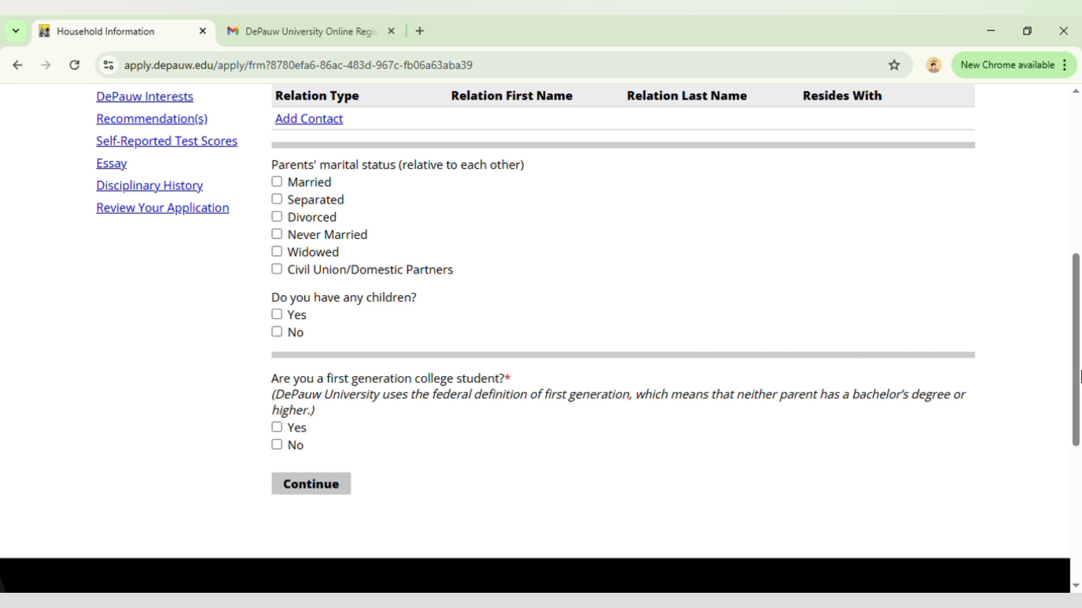
scroll(1080, 312, "up", 3)
left_click_drag(1080, 313, 1080, 309)
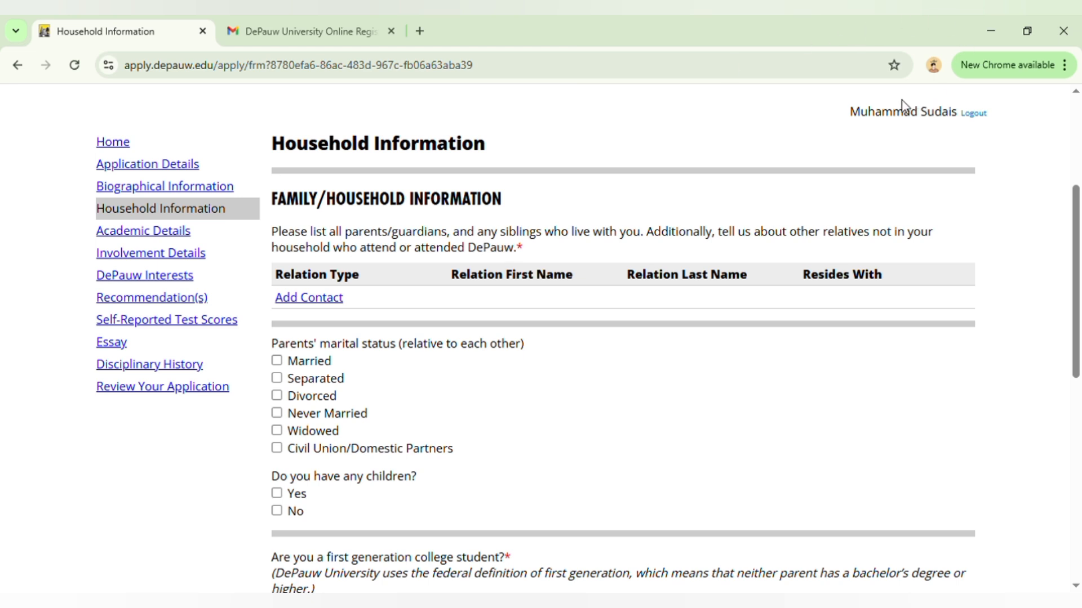
left_click_drag(1078, 240, 1079, 378)
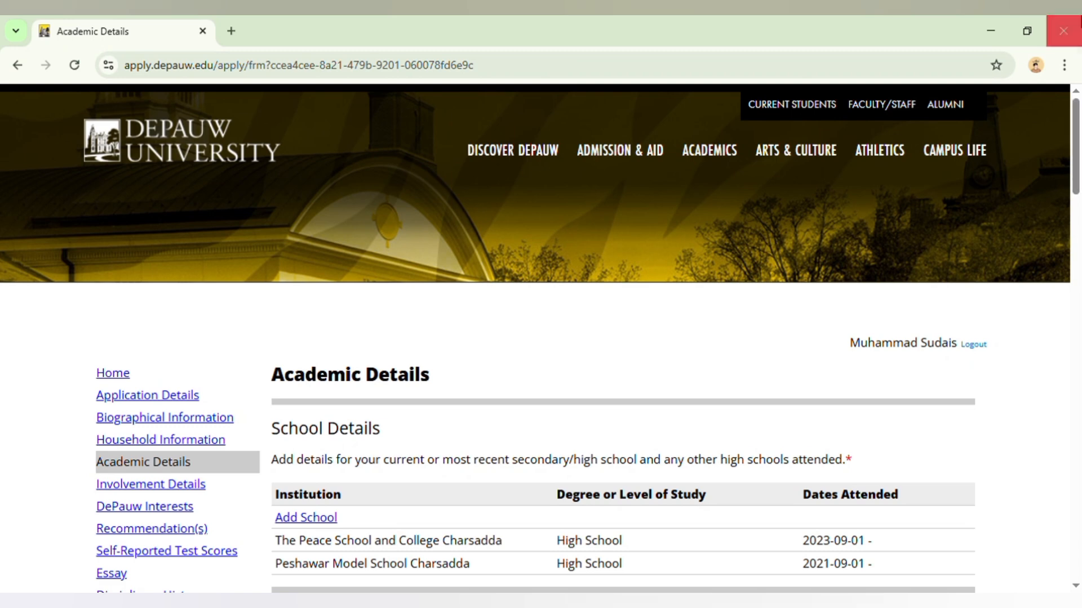
- Review the Academic Details form from the schools through the courses to the honors, and continue to the Involvement Details section
scroll(1076, 181, "down", 3)
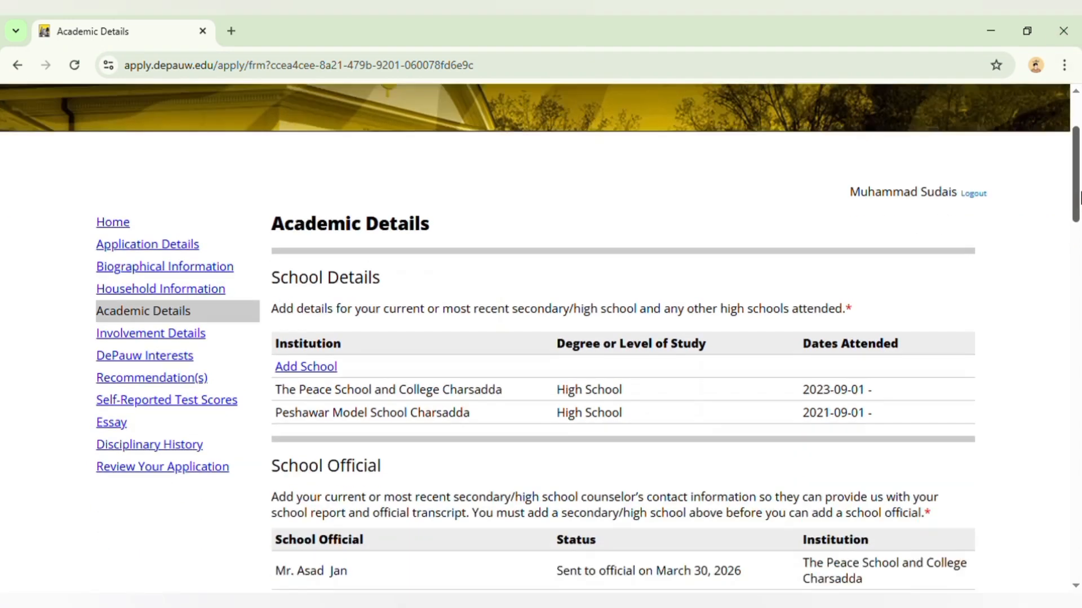
scroll(1079, 197, "down", 2)
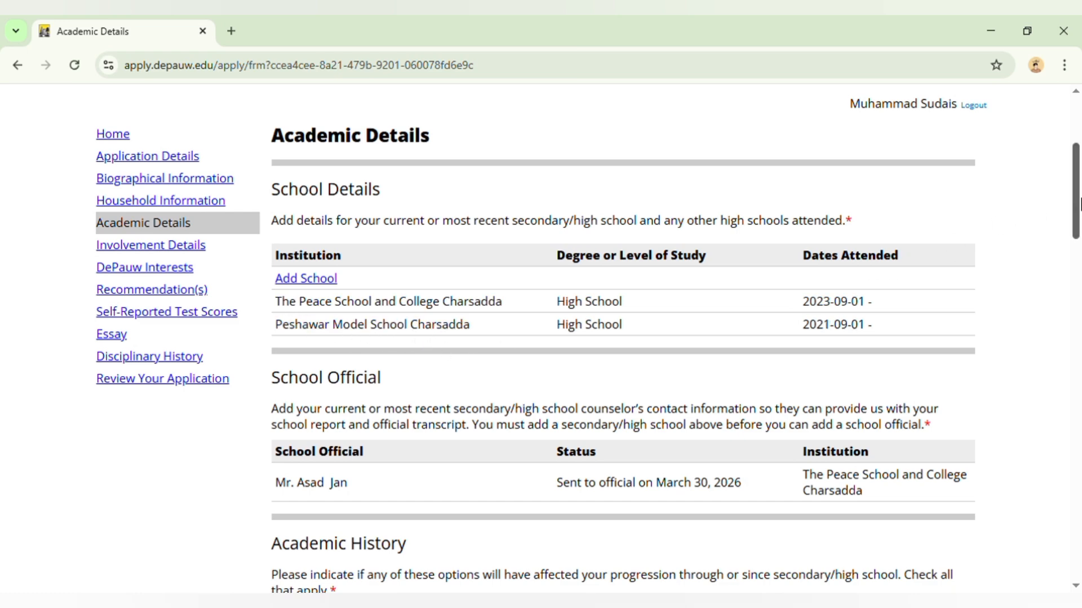
mouse_move(1080, 204)
left_mouse_down()
mouse_move(1080, 243)
mouse_move(1079, 225)
left_mouse_up()
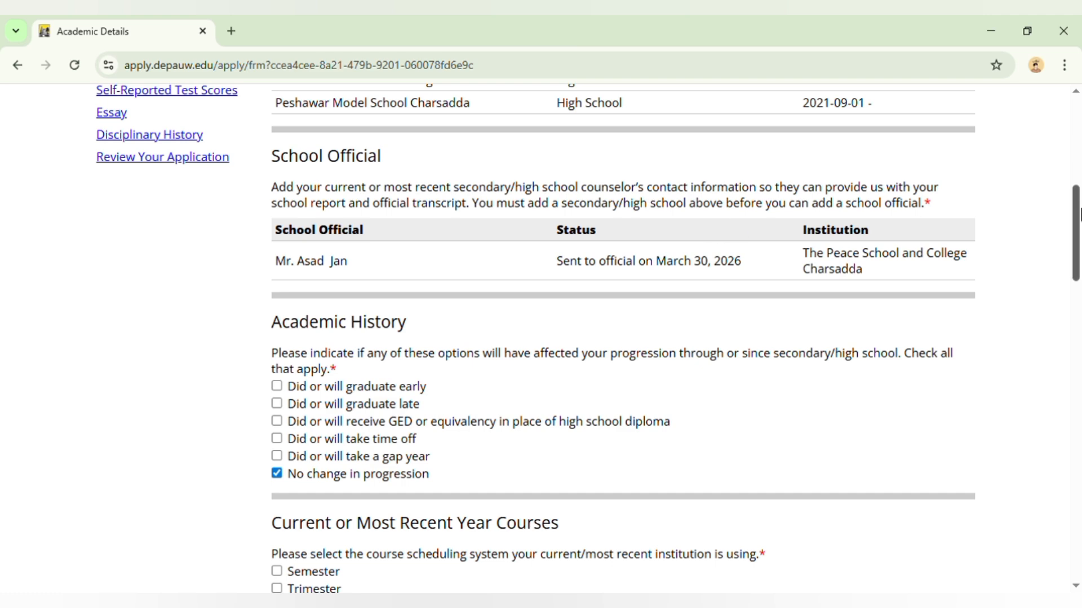
left_click_drag(1080, 217, 1079, 220)
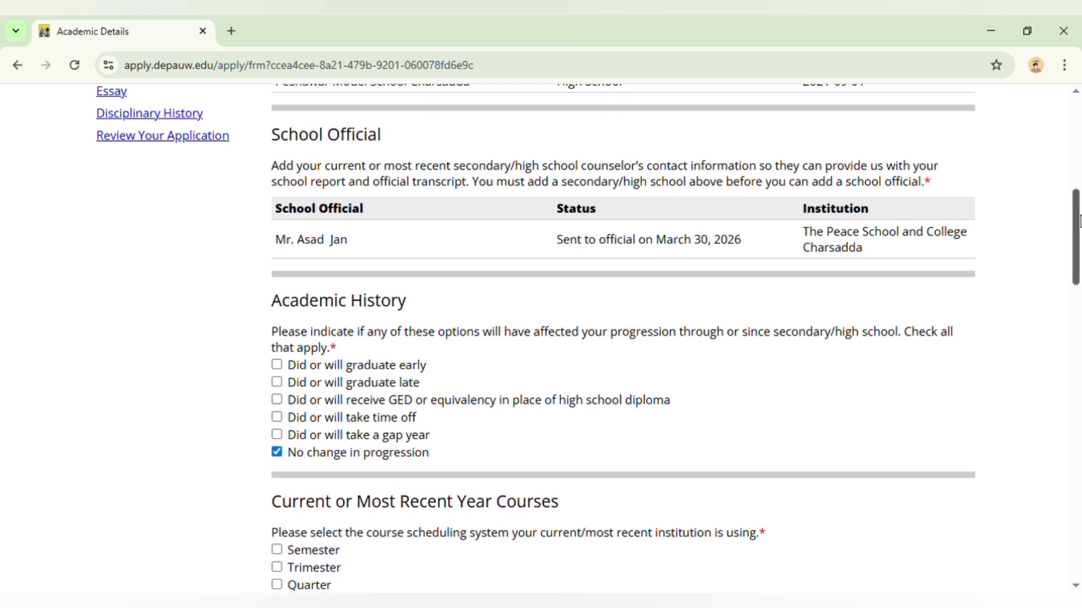
left_click_drag(1079, 219, 1079, 254)
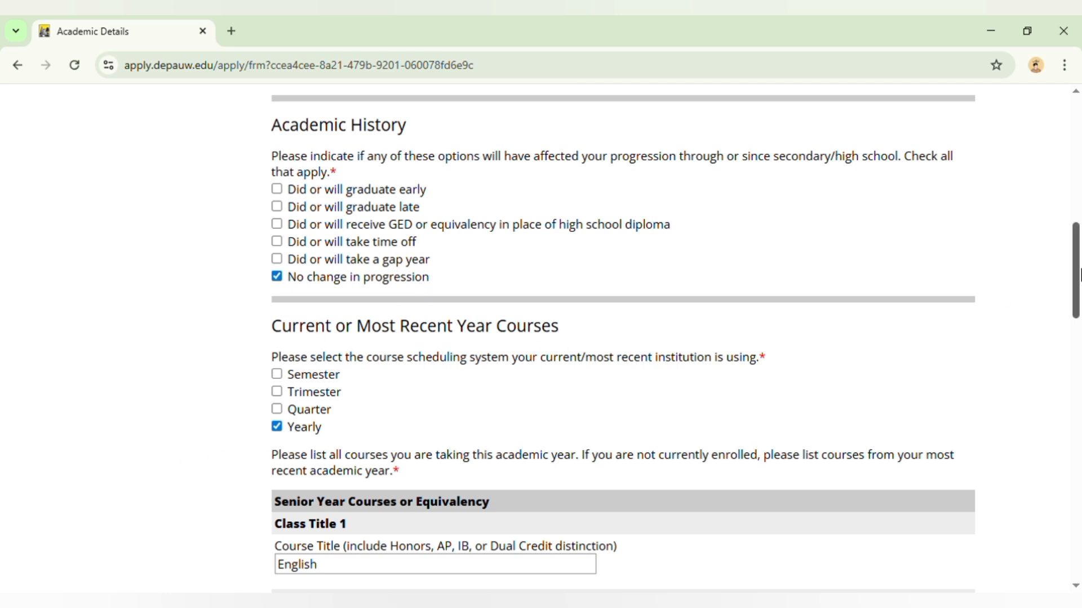
left_click_drag(1076, 307, 1076, 360)
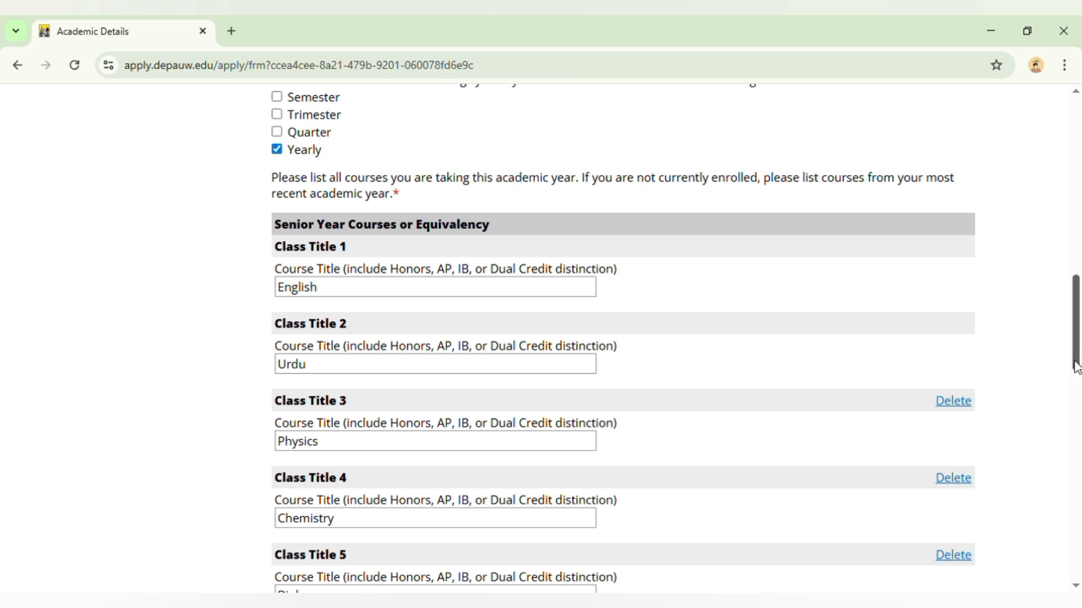
left_click_drag(1076, 366, 1080, 469)
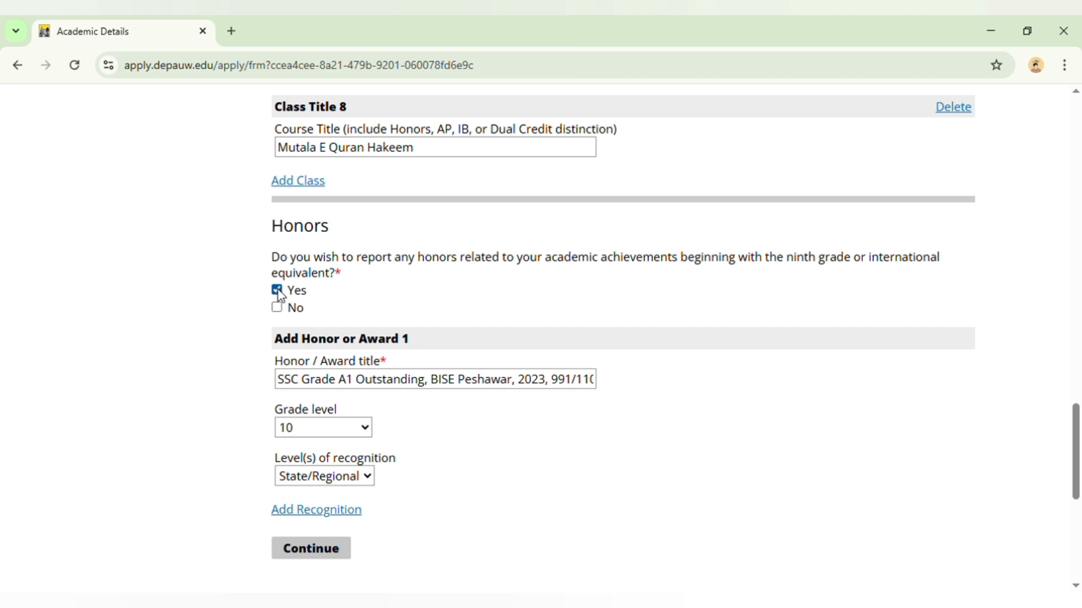
left_click(288, 552)
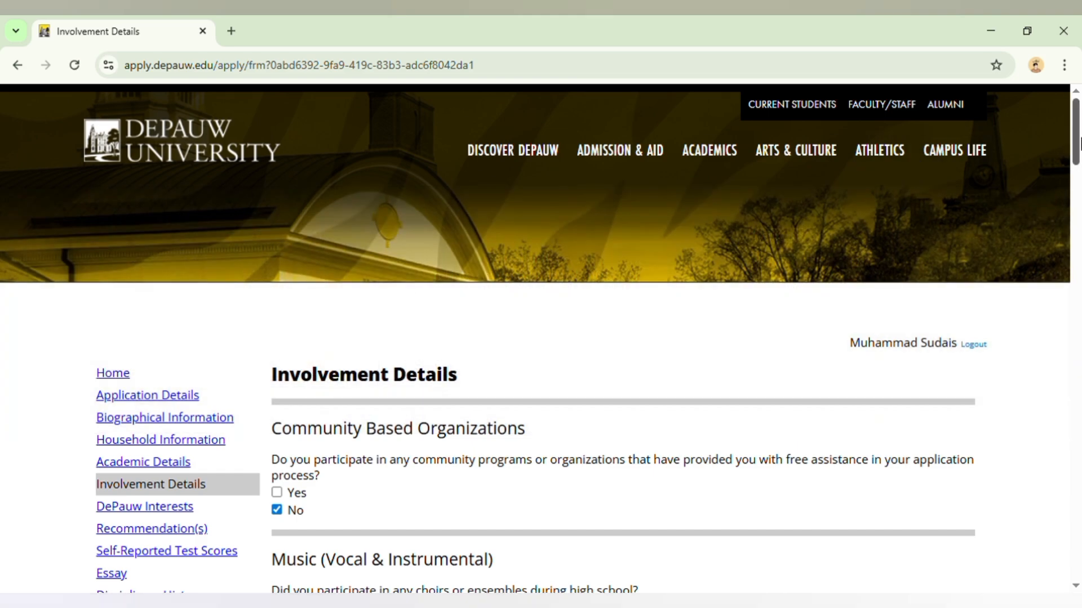
- Review the Involvement Details form from the community organizations through the activities to the responsibilities and circumstances, and continue to the DePauw Interests section
scroll(1079, 144, "down", 4)
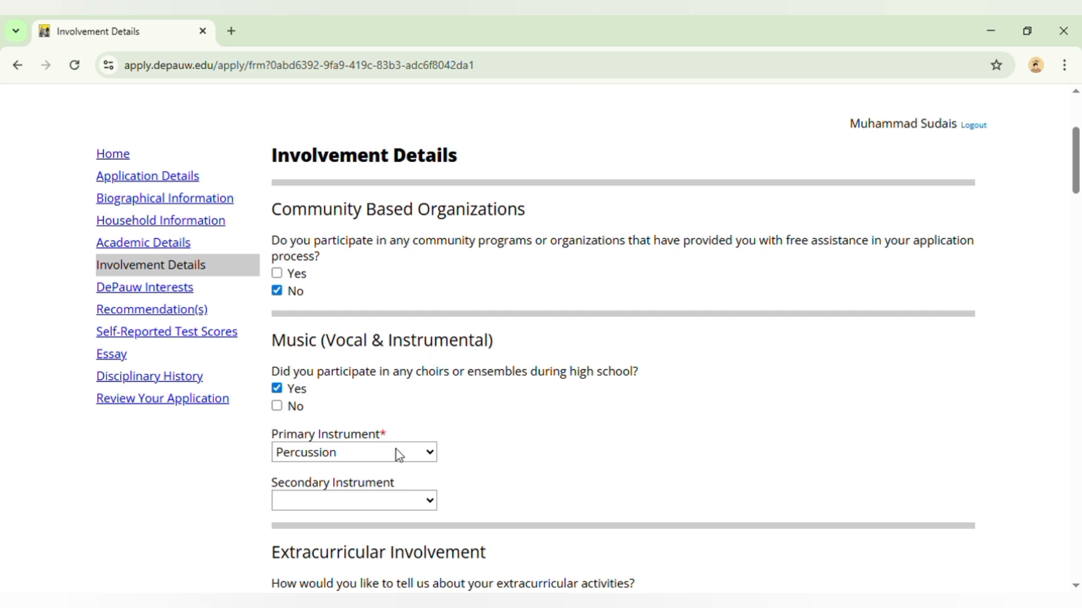
left_click_drag(1078, 182, 1078, 236)
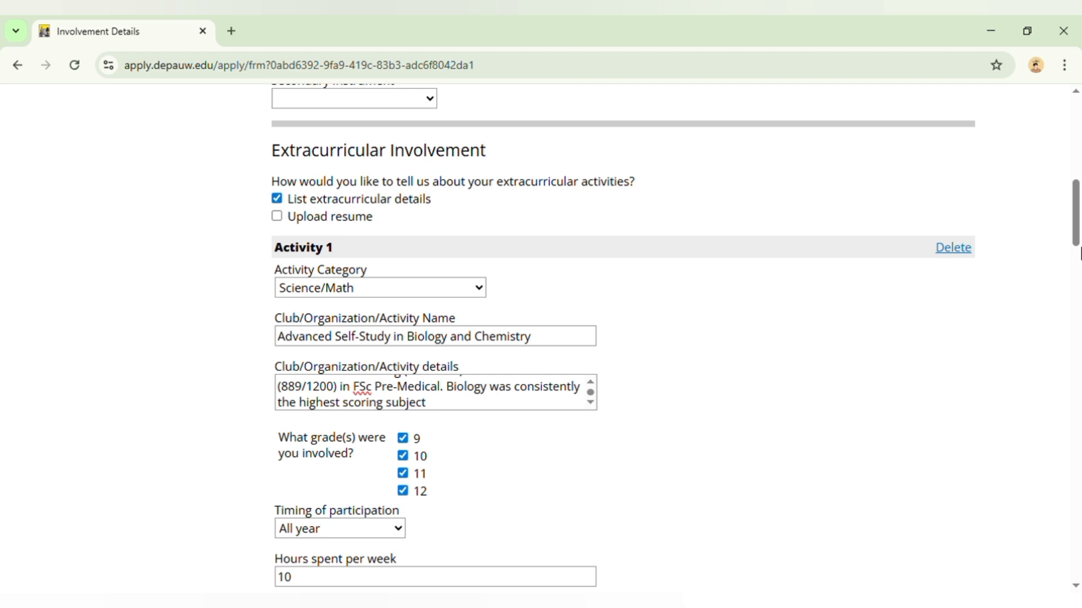
left_click_drag(1077, 214, 978, 442)
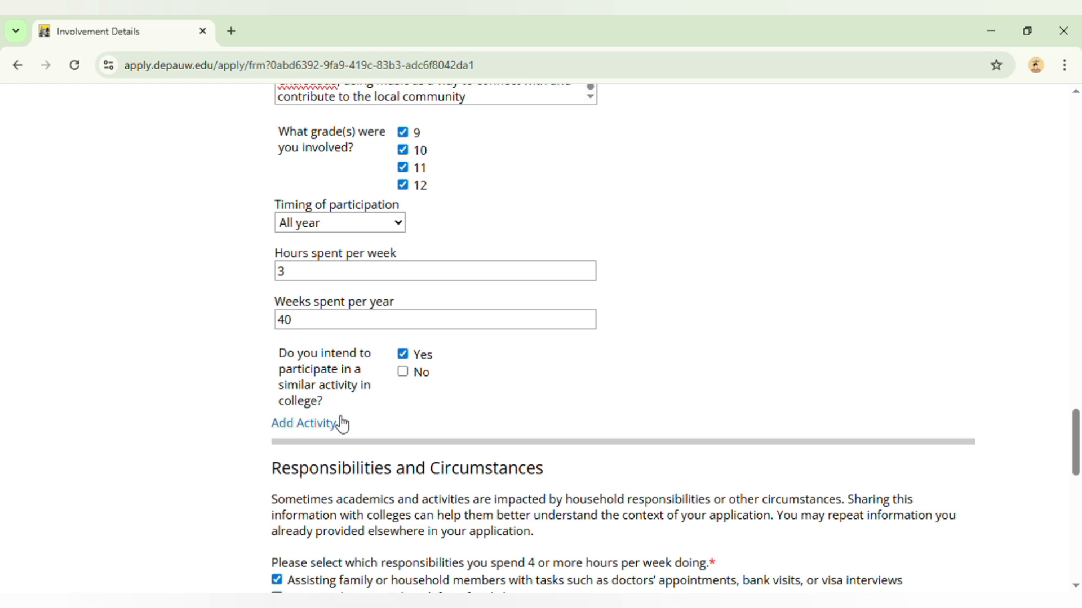
left_click_drag(1079, 438, 1078, 485)
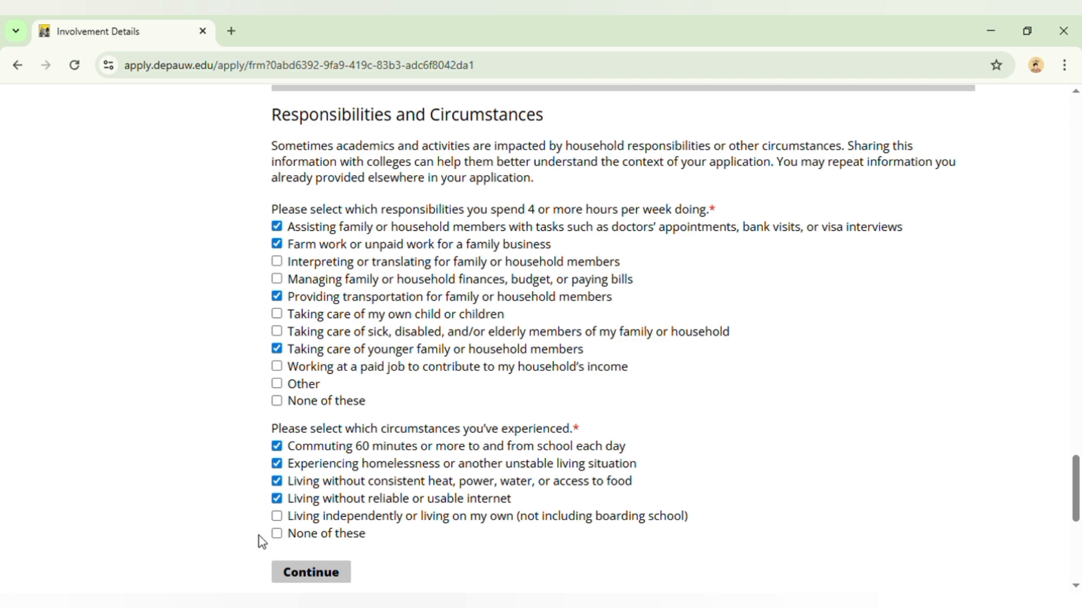
left_click(304, 572)
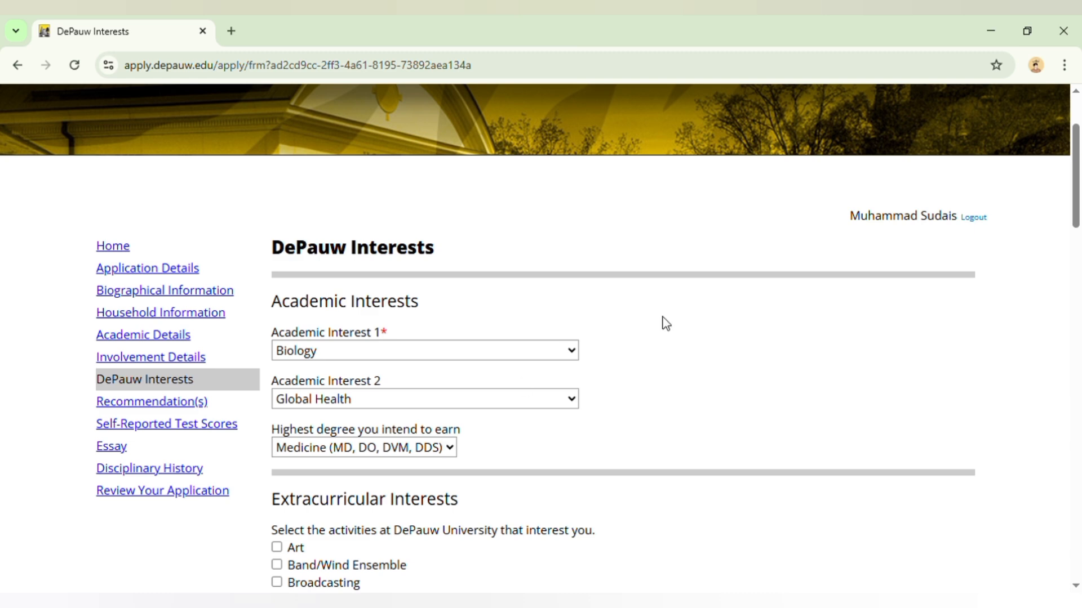
- Review the DePauw Interests form from the academic and extracurricular interests to the honor and fellows programs, and continue past this section
left_click_drag(1080, 196, 1079, 396)
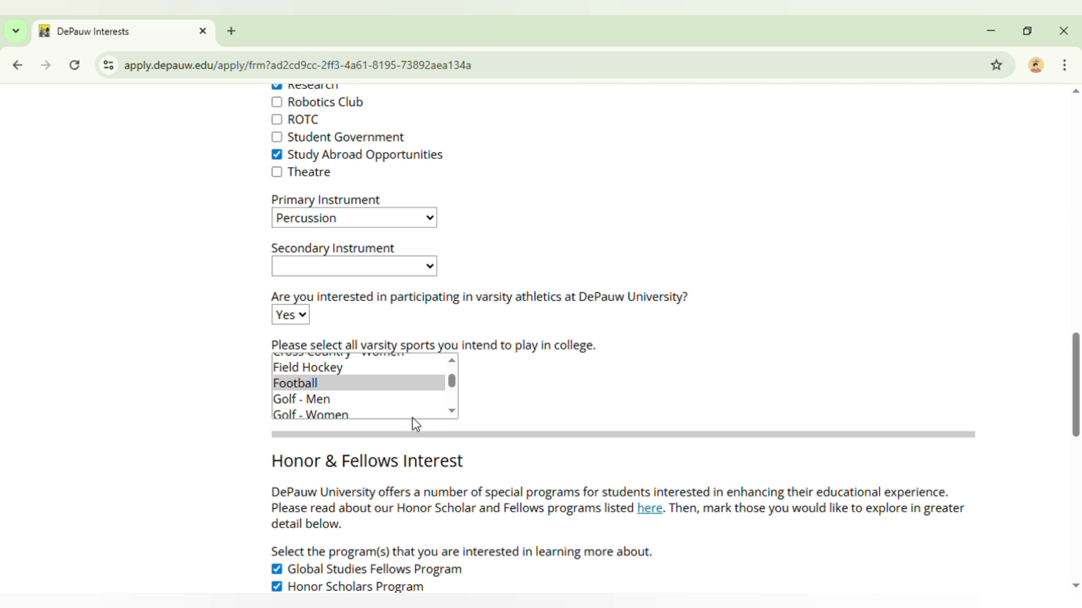
scroll(1075, 484, "down", 5)
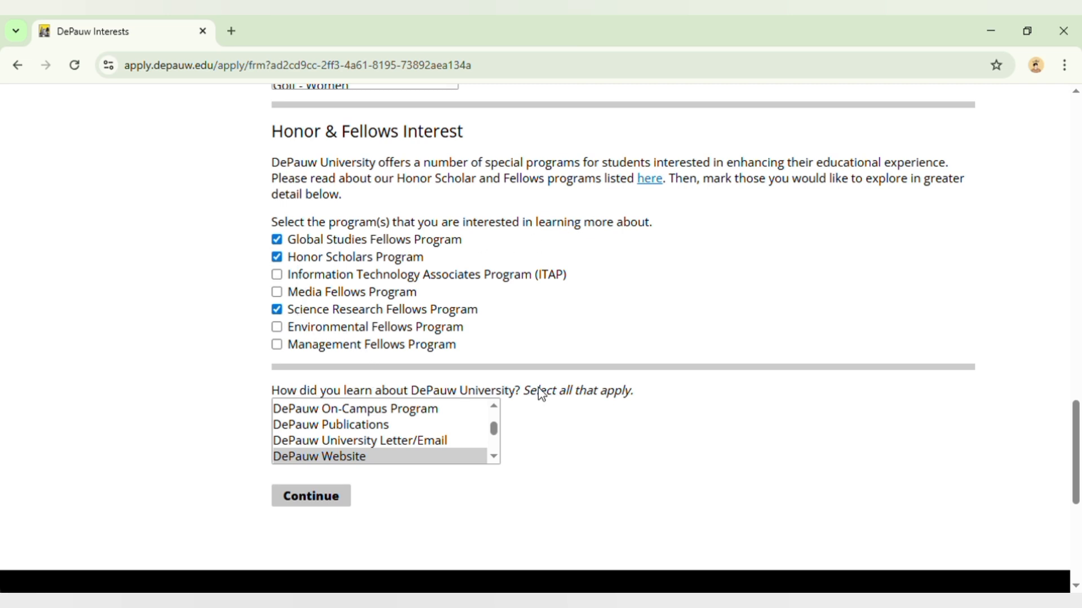
left_click(288, 503)
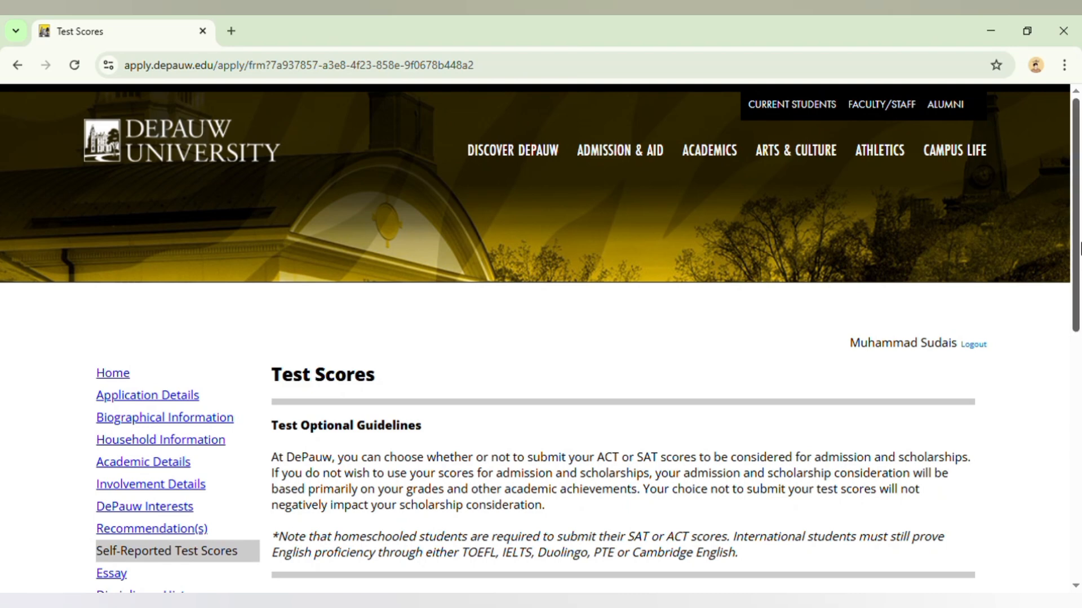
- Review the standardized test score choice, continue to the Essay section, and examine its prompts, essay upload and scholarship short answer question
scroll(1079, 247, "down", 3)
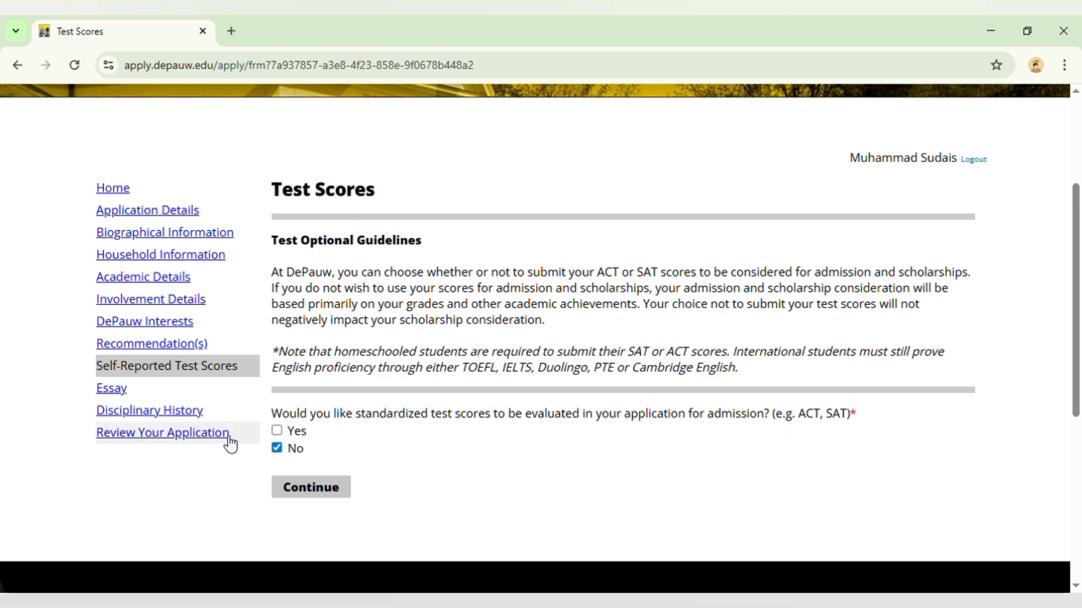
left_click(277, 496)
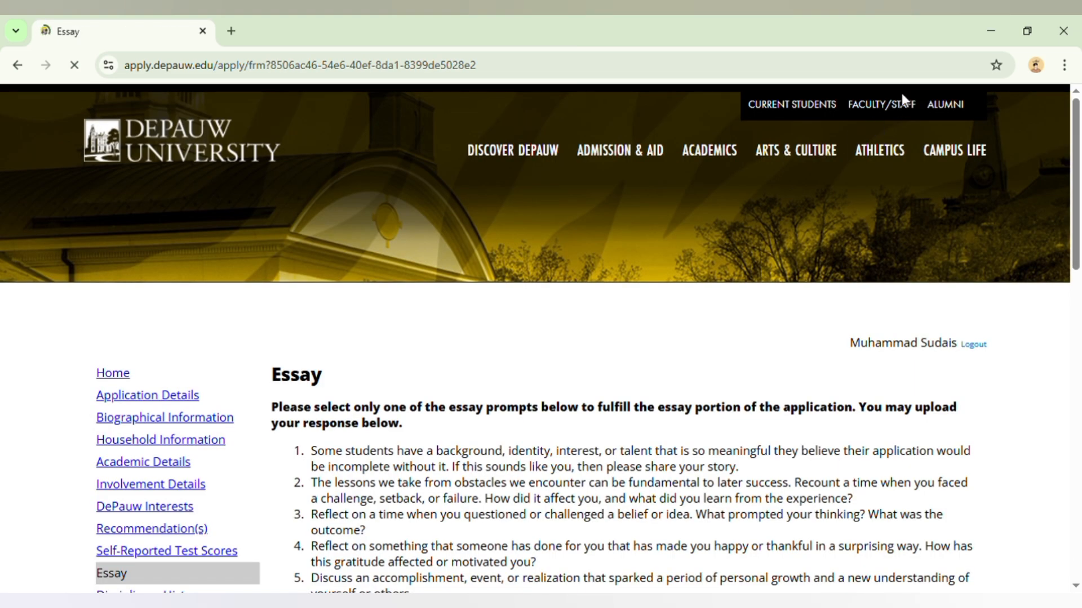
scroll(347, 115, "down", 2)
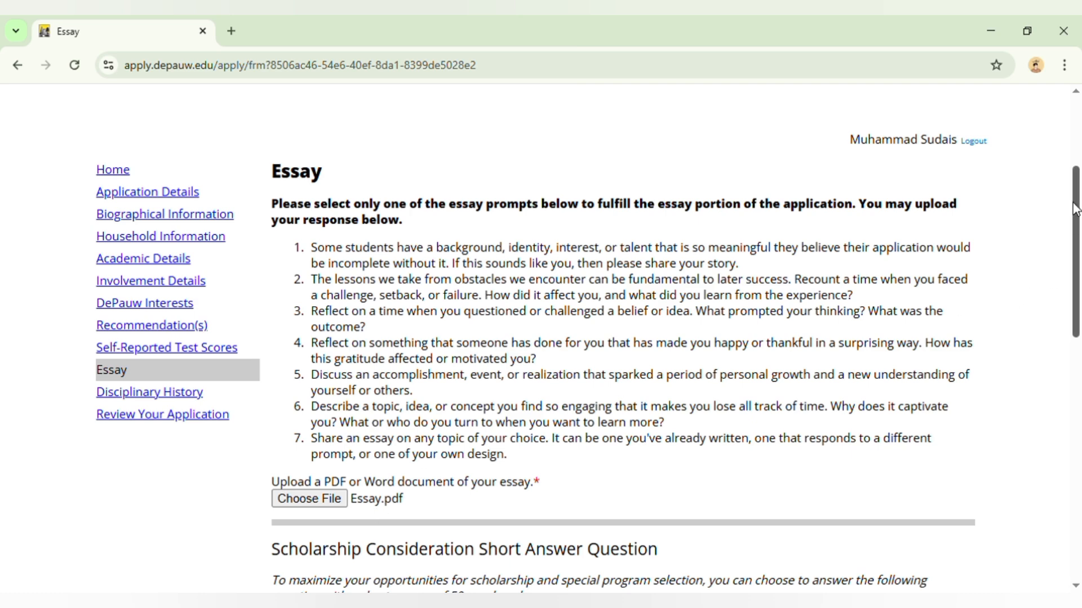
left_click_drag(1076, 209, 1076, 222)
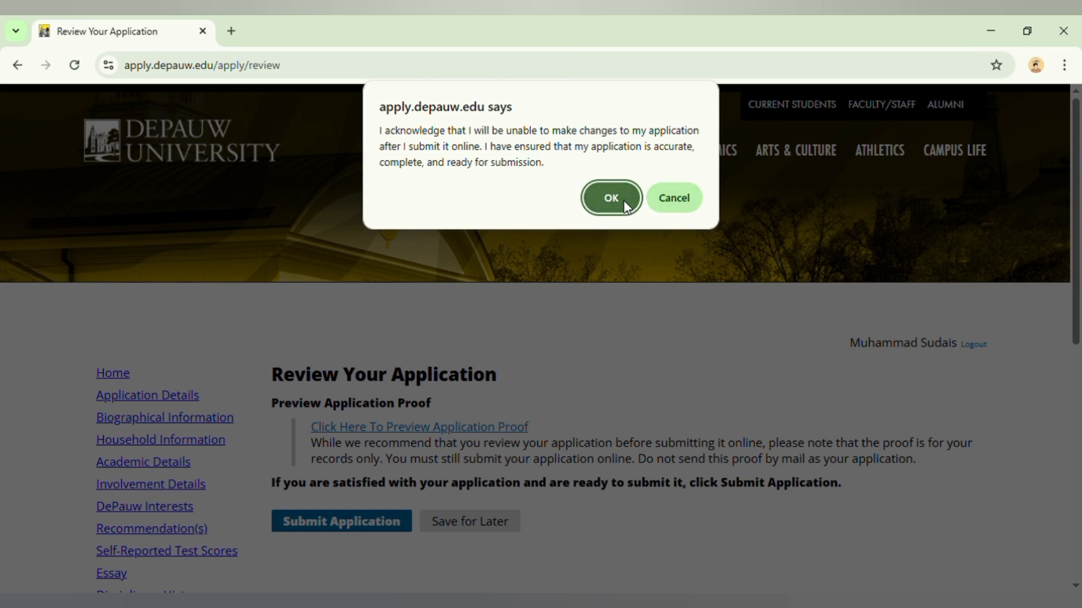
- Acknowledge that the application is final to submit it, and reload the disconnected page with the form resubmission confirmed
left_click(595, 206)
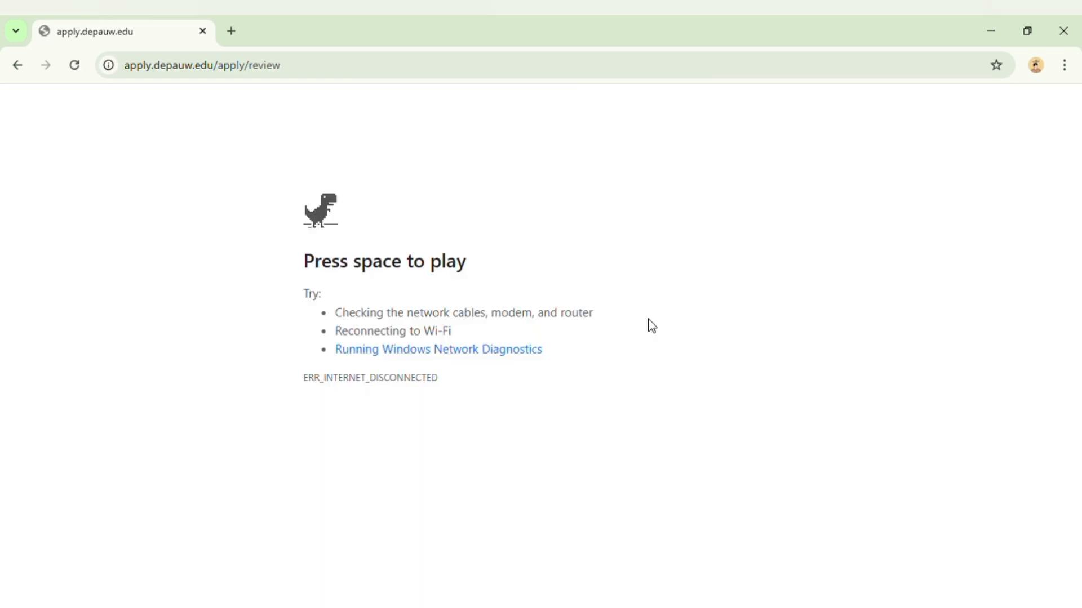
left_click(75, 66)
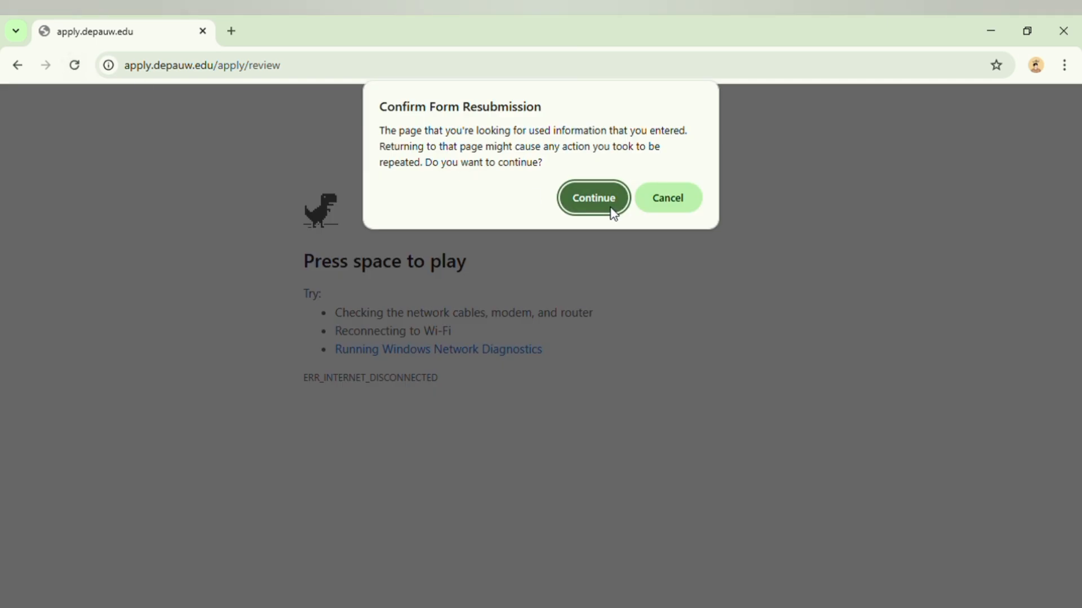
left_click(574, 200)
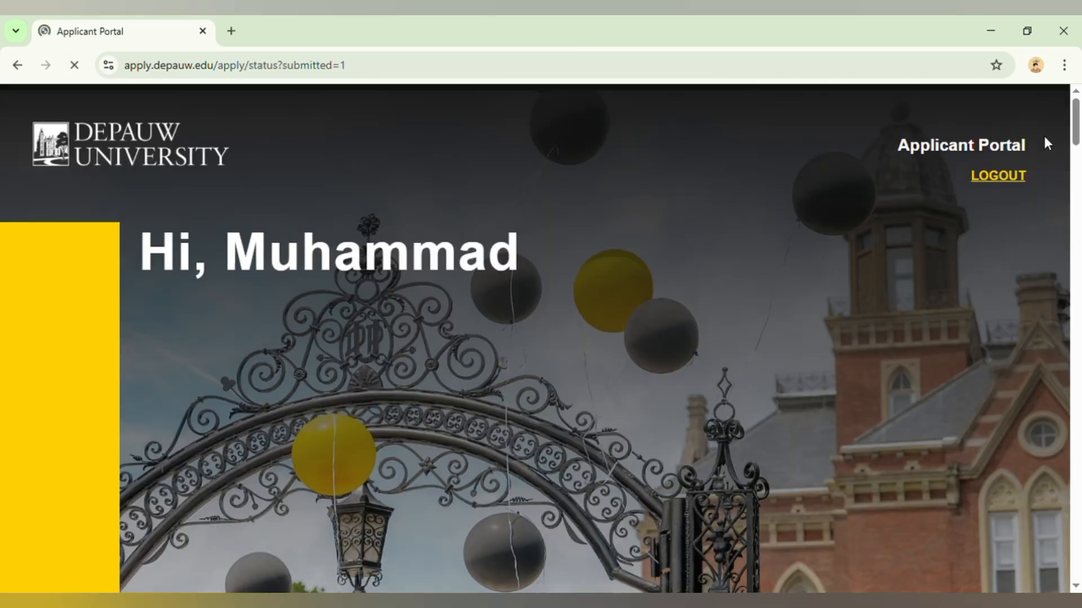